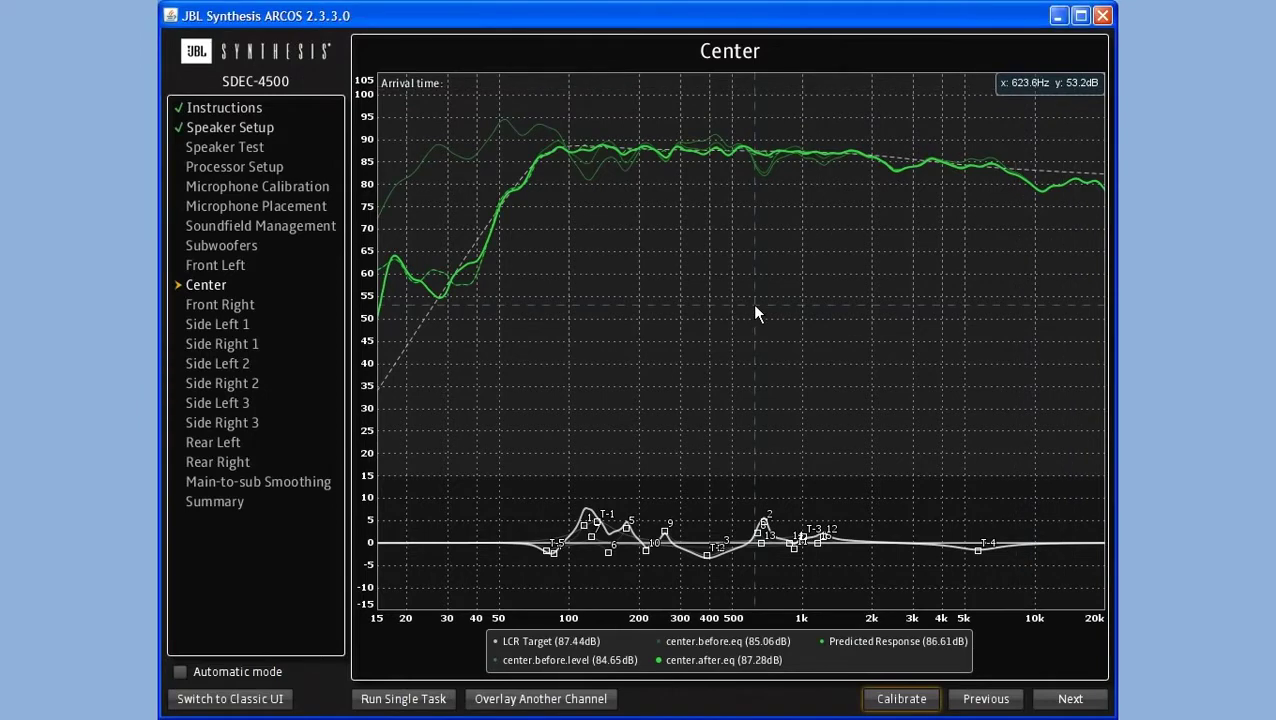
- Check the EQ shortcut help, mark the 2–3 kHz region, and select Filter 15, the 1170.2 Hz bell
{"action": "key", "text": "F1"}
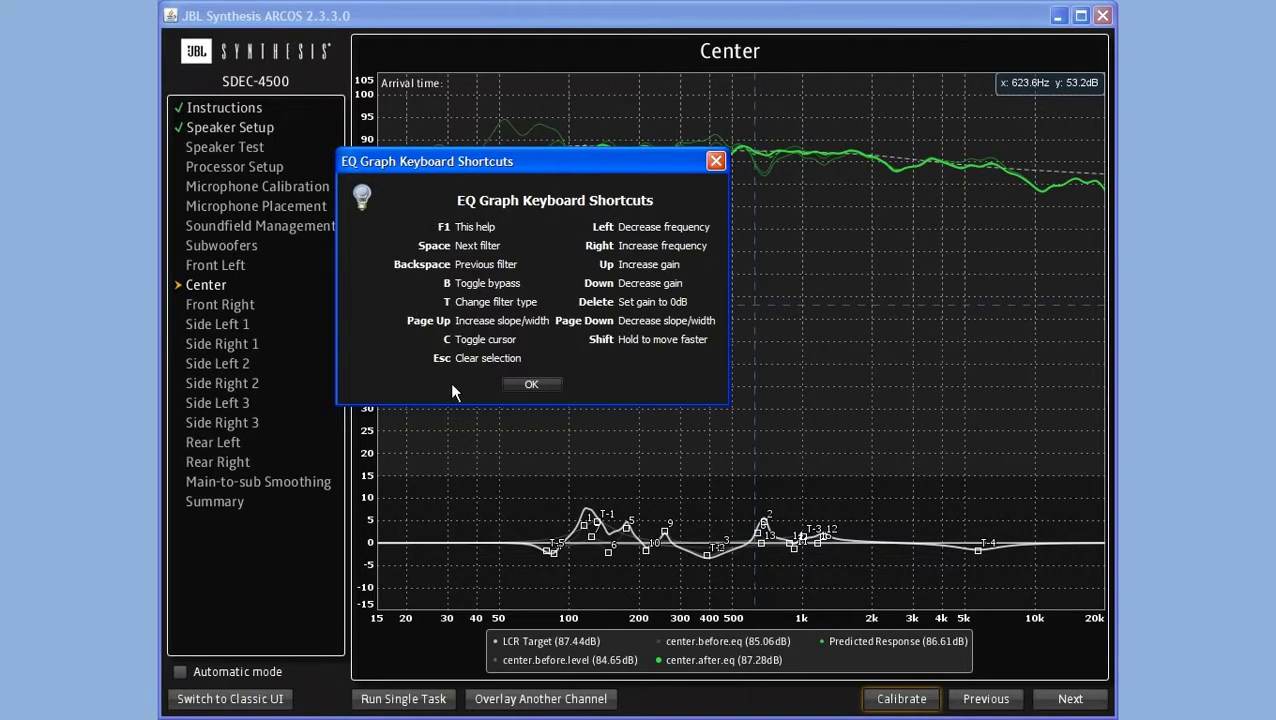
{"action": "left_click", "coordinate": [532, 387]}
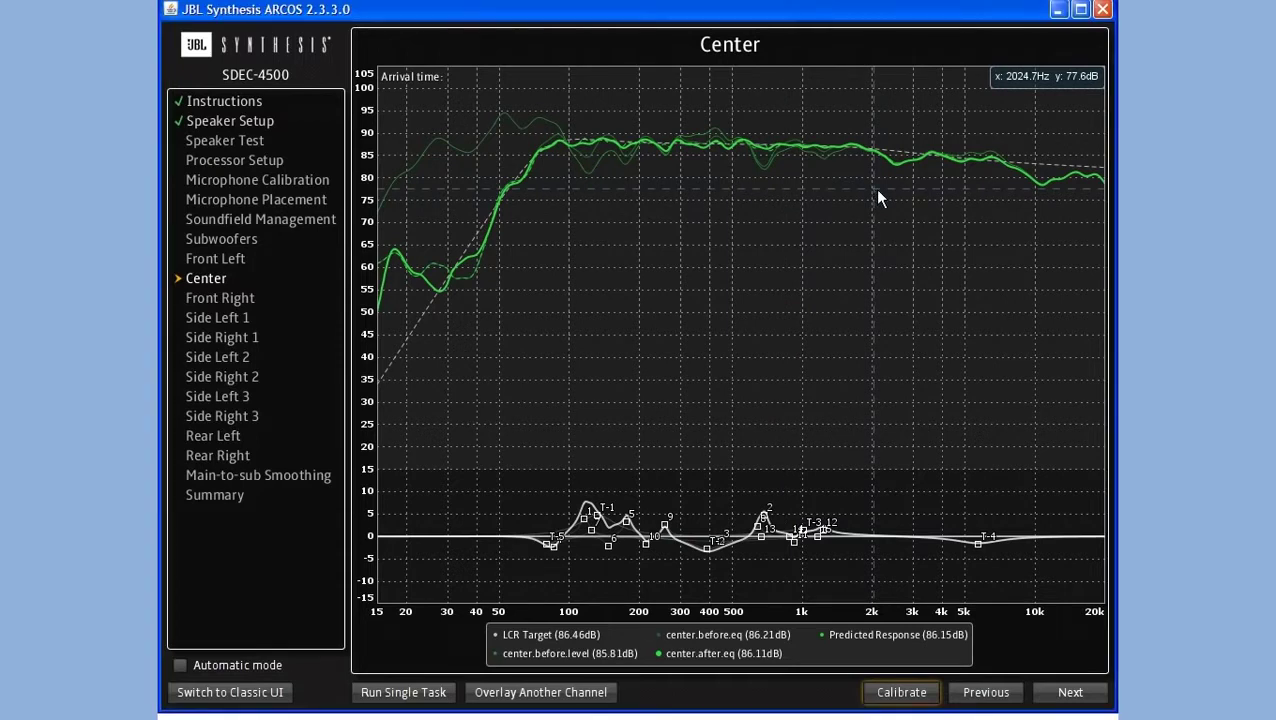
{"action": "left_click_drag", "start_coordinate": [873, 197], "coordinate": [919, 202]}
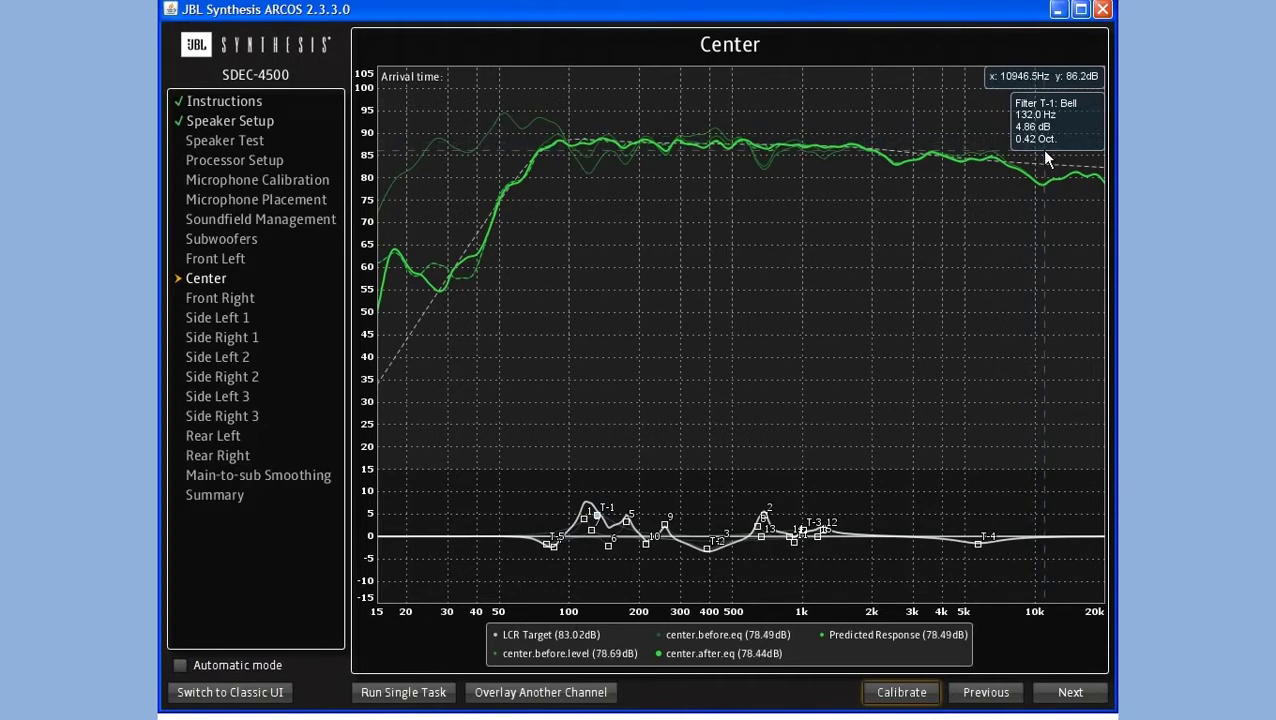
{"action": "key", "text": "Tab"}
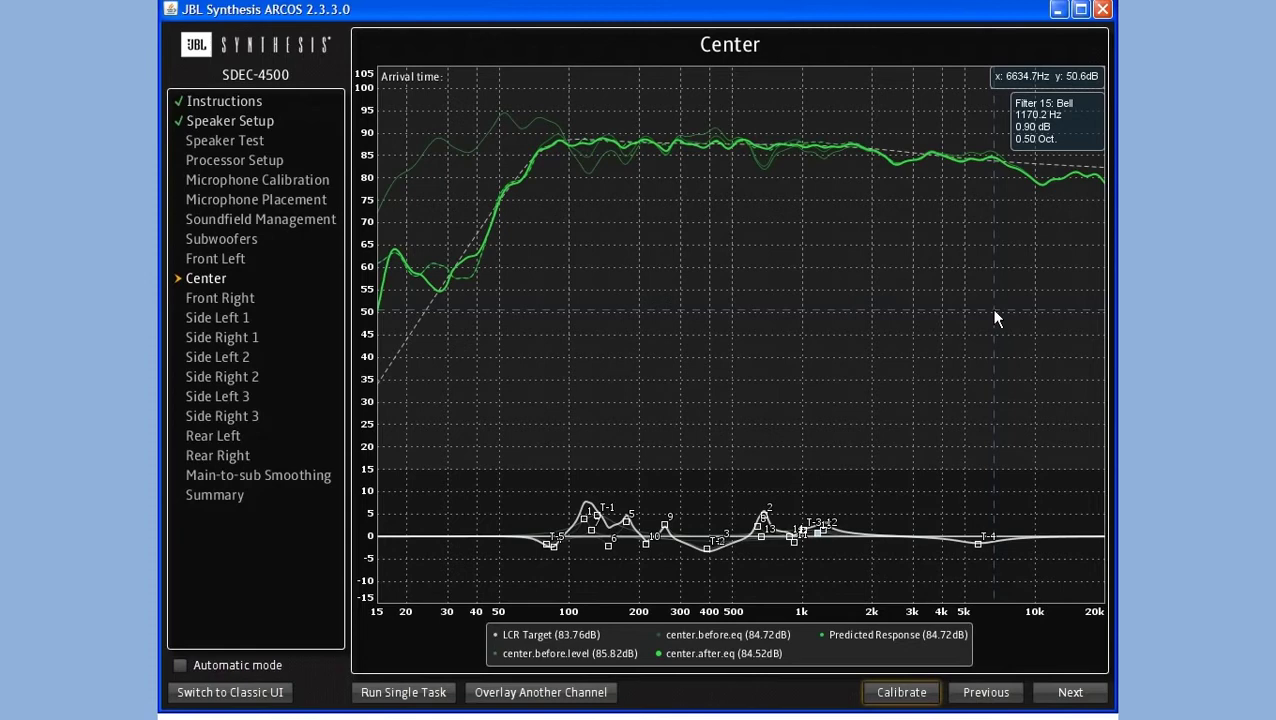
- Retune filter 15 to 2646 Hz with 9.9 dB gain and 0.50-octave width
{"action": "key", "text": "Up"}
{"action": "key", "text": "Up"}
{"action": "key", "text": "Up"}
{"action": "key", "text": "Up"}
{"action": "key", "text": "Up"}
{"action": "key", "text": "Up"}
{"action": "key", "text": "Up"}
{"action": "key", "text": "Up"}
{"action": "key", "text": "Up"}
{"action": "key", "text": "Up"}
{"action": "key", "text": "Up"}
{"action": "key", "text": "Up"}
{"action": "key", "text": "Up"}
{"action": "key", "text": "Up"}
{"action": "key", "text": "Up"}
{"action": "key", "text": "Up"}
{"action": "key", "text": "Up"}
{"action": "key", "text": "Up"}
{"action": "key", "text": "Up"}
{"action": "key", "text": "Up"}
{"action": "key", "text": "Up"}
{"action": "key", "text": "Up"}
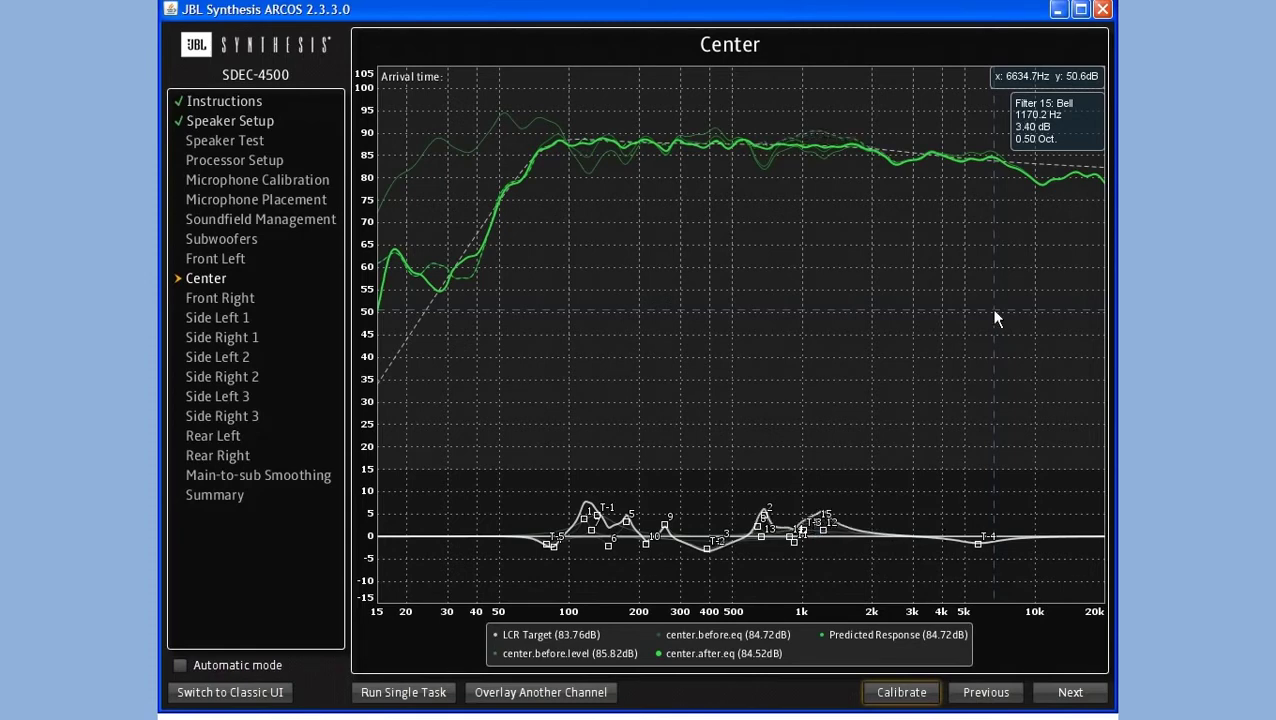
{"action": "key", "text": "Up"}
{"action": "key", "text": "Up"}
{"action": "key", "text": "Up"}
{"action": "key", "text": "Up"}
{"action": "key", "text": "Up"}
{"action": "key", "text": "Right"}
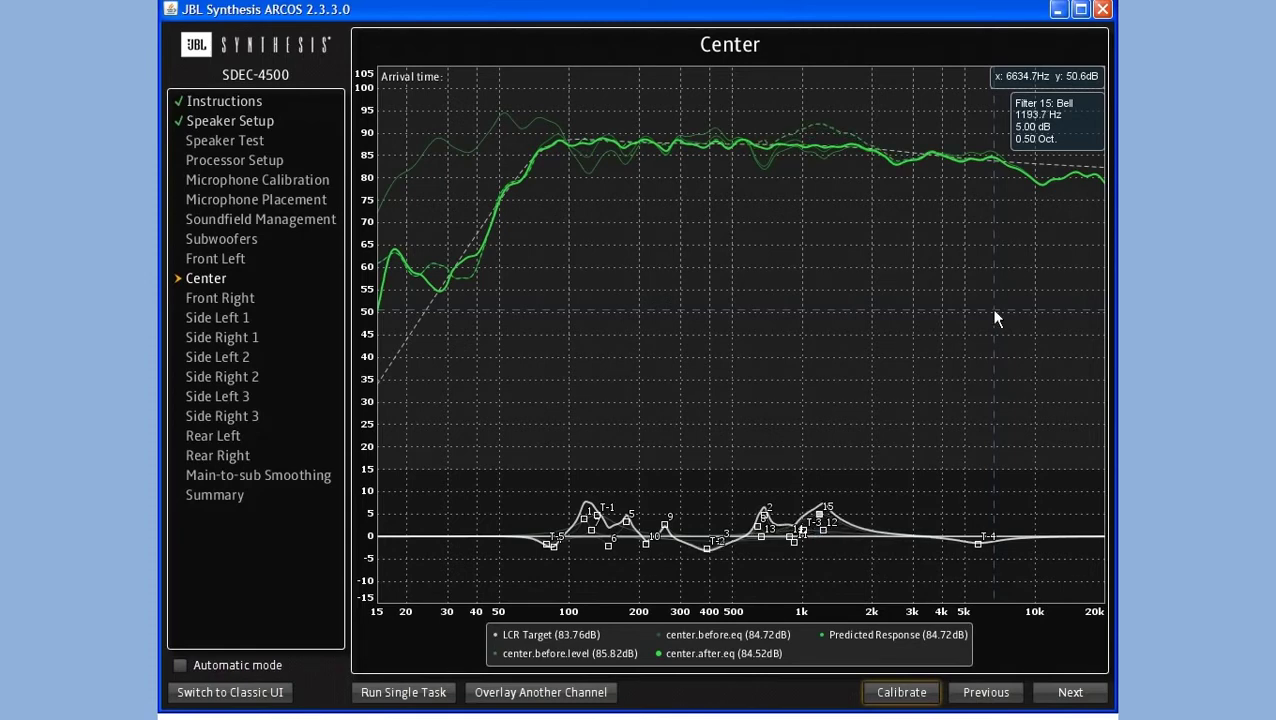
{"action": "key", "text": "Right"}
{"action": "key", "text": "Right"}
{"action": "key", "text": "Right"}
{"action": "key", "text": "Right"}
{"action": "key", "text": "Right"}
{"action": "key", "text": "Right"}
{"action": "key", "text": "Right"}
{"action": "key", "text": "Right"}
{"action": "key", "text": "Right"}
{"action": "key", "text": "Right"}
{"action": "key", "text": "Right"}
{"action": "key", "text": "Right"}
{"action": "key", "text": "Right"}
{"action": "key", "text": "Right"}
{"action": "key", "text": "Right"}
{"action": "key", "text": "Right"}
{"action": "key", "text": "Right"}
{"action": "key", "text": "Right"}
{"action": "key", "text": "Right"}
{"action": "key", "text": "Right"}
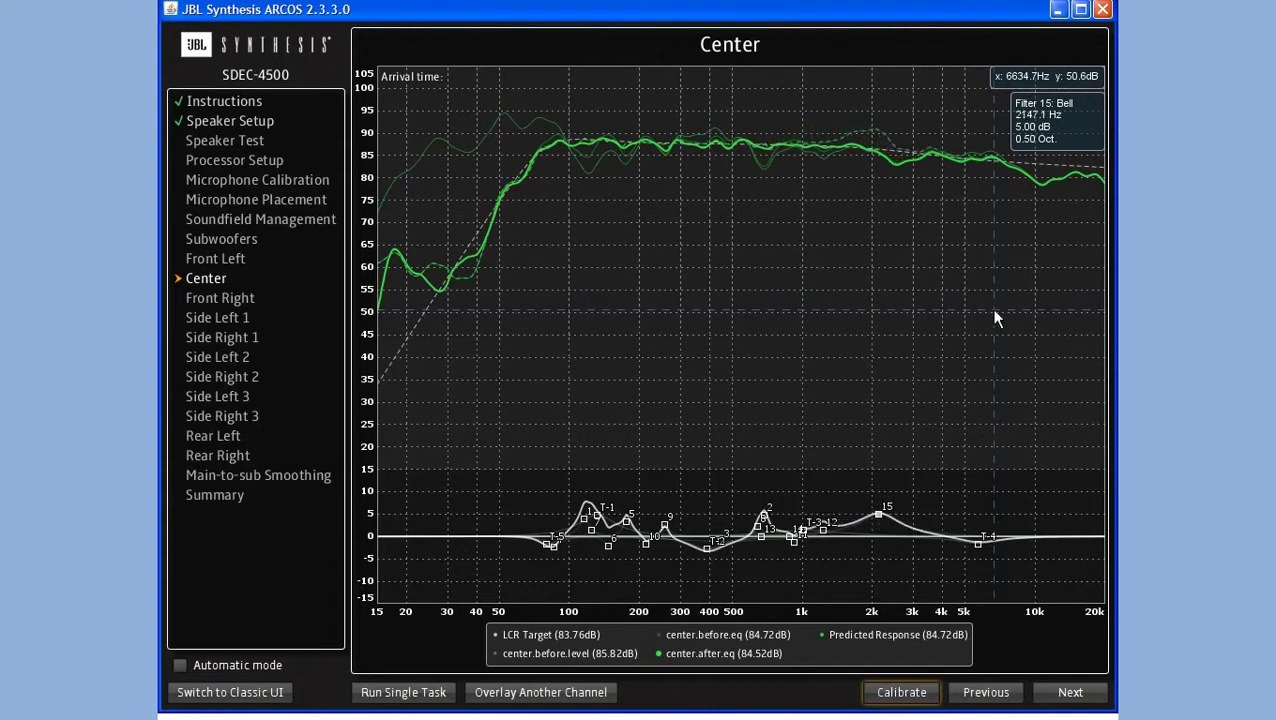
{"action": "key", "text": "Right"}
{"action": "key", "text": "Right"}
{"action": "key", "text": "Right"}
{"action": "key", "text": "Right"}
{"action": "key", "text": "Right"}
{"action": "key", "text": "Right"}
{"action": "key", "text": "Right"}
{"action": "key", "text": "Right"}
{"action": "key", "text": "Right"}
{"action": "key", "text": "Right"}
{"action": "key", "text": "Right"}
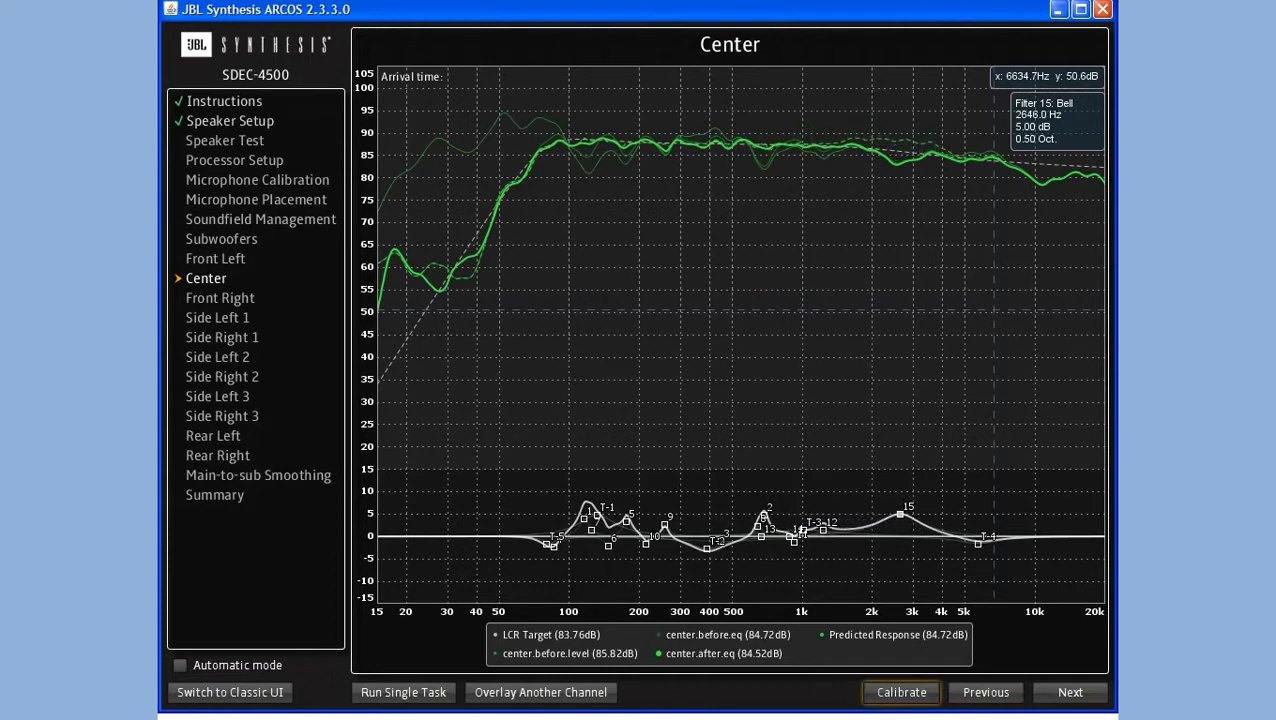
{"action": "key", "text": "Down"}
{"action": "key", "text": "Down"}
{"action": "key", "text": "Down"}
{"action": "key", "text": "Down"}
{"action": "key", "text": "Down"}
{"action": "key", "text": "Down"}
{"action": "key", "text": "Down"}
{"action": "key", "text": "Down"}
{"action": "key", "text": "Down"}
{"action": "key", "text": "Down"}
{"action": "key", "text": "Down"}
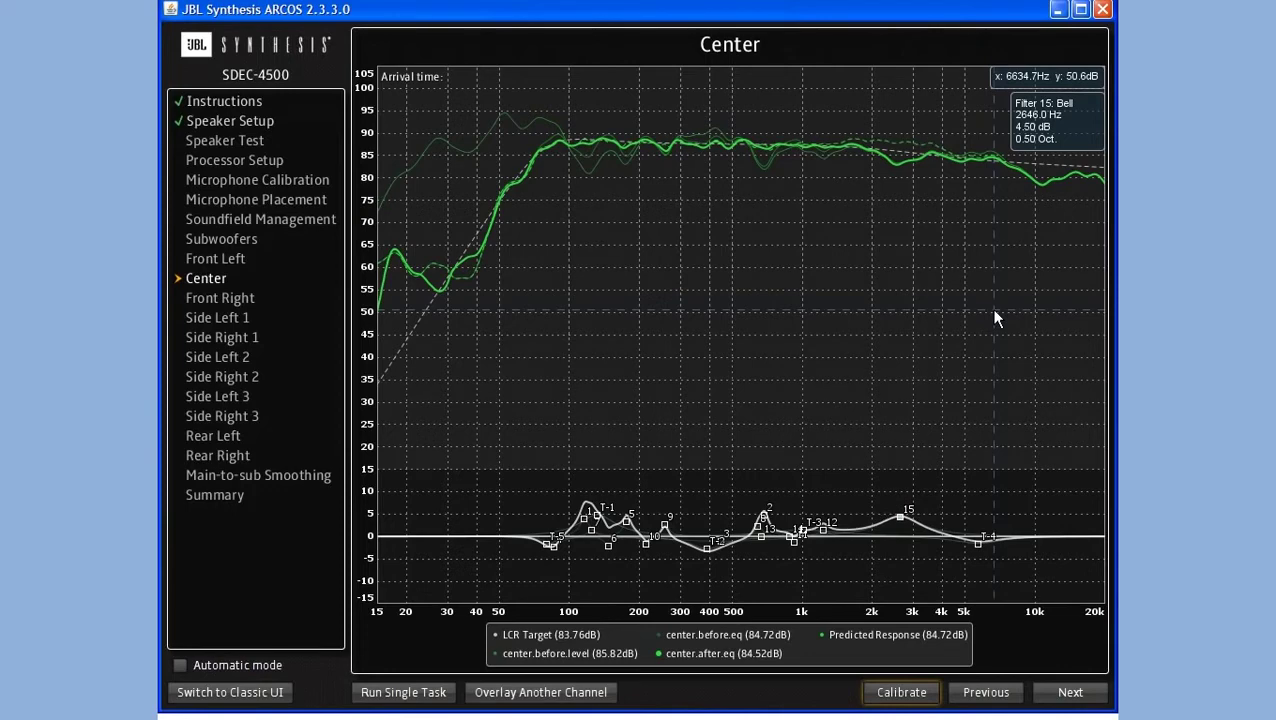
{"action": "key", "text": "Down"}
{"action": "key", "text": "Down"}
{"action": "key", "text": "Down"}
{"action": "key", "text": "Down"}
{"action": "key", "text": "Down"}
{"action": "key", "text": "Down"}
{"action": "key", "text": "Down"}
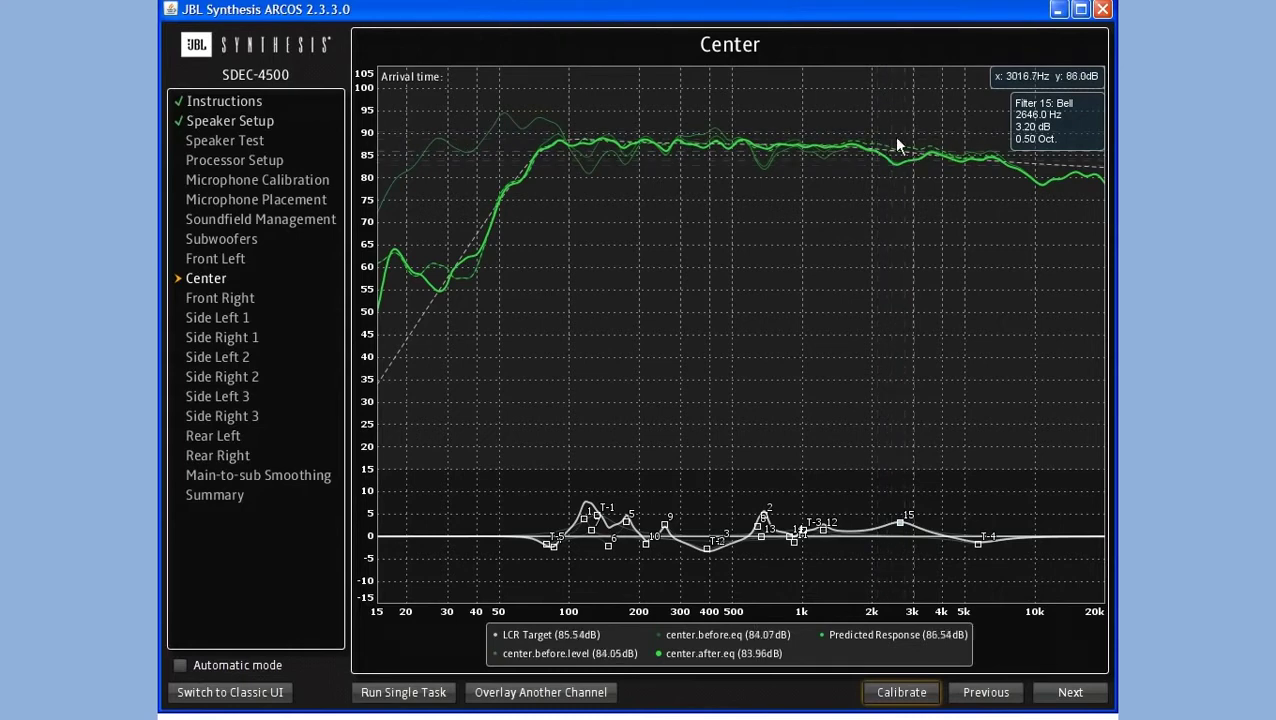
{"action": "key", "text": "Up"}
{"action": "key", "text": "Up"}
{"action": "key", "text": "Up"}
{"action": "key", "text": "Up"}
{"action": "key", "text": "Up"}
{"action": "key", "text": "Up"}
{"action": "key", "text": "Up"}
{"action": "key", "text": "Up"}
{"action": "key", "text": "Up"}
{"action": "key", "text": "Up"}
{"action": "key", "text": "Up"}
{"action": "key", "text": "Up"}
{"action": "key", "text": "Up"}
{"action": "key", "text": "Up"}
{"action": "key", "text": "Up"}
{"action": "key", "text": "Up"}
{"action": "key", "text": "Up"}
{"action": "key", "text": "Up"}
{"action": "key", "text": "Up"}
{"action": "key", "text": "Up"}
{"action": "key", "text": "Up"}
{"action": "key", "text": "Up"}
{"action": "key", "text": "Up"}
{"action": "key", "text": "Up"}
{"action": "key", "text": "Up"}
{"action": "key", "text": "Up"}
{"action": "key", "text": "Up"}
{"action": "key", "text": "Up"}
{"action": "key", "text": "Up"}
{"action": "key", "text": "Up"}
{"action": "key", "text": "Up"}
{"action": "key", "text": "Up"}
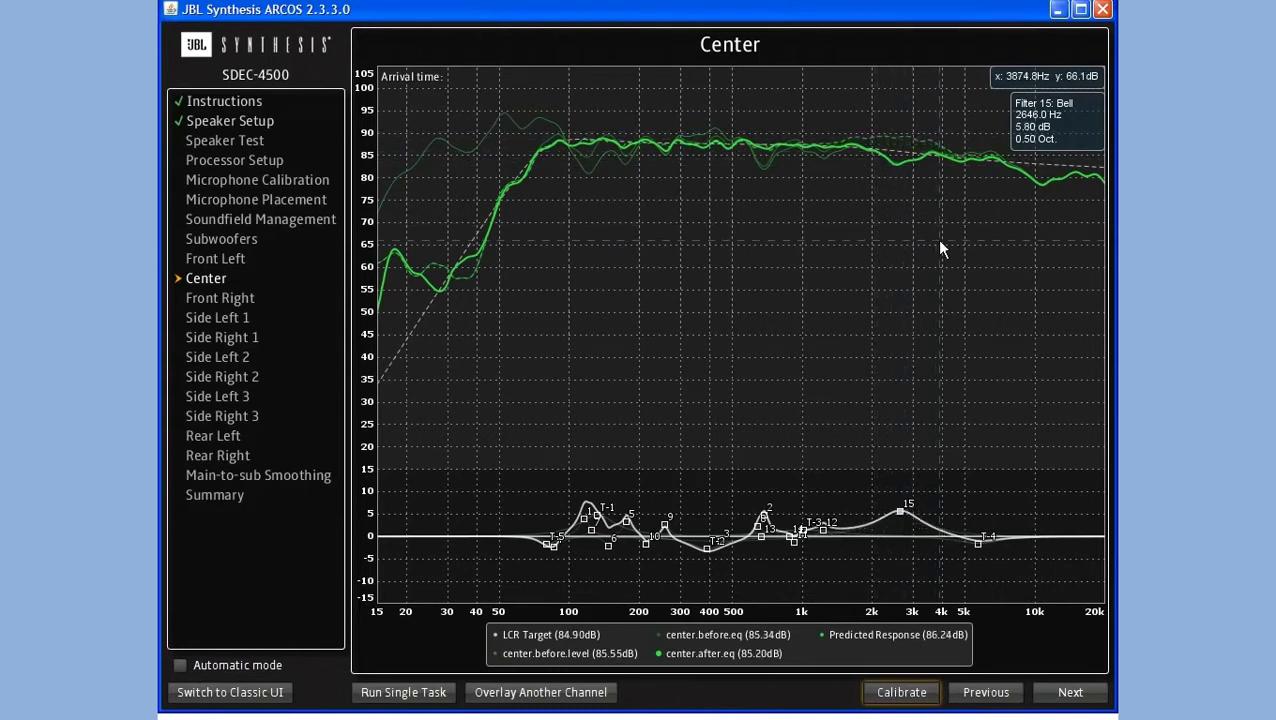
{"action": "key", "text": "Up"}
{"action": "key", "text": "Up"}
{"action": "key", "text": "Up"}
{"action": "key", "text": "Up"}
{"action": "key", "text": "Up"}
{"action": "key", "text": "Up"}
{"action": "key", "text": "Up"}
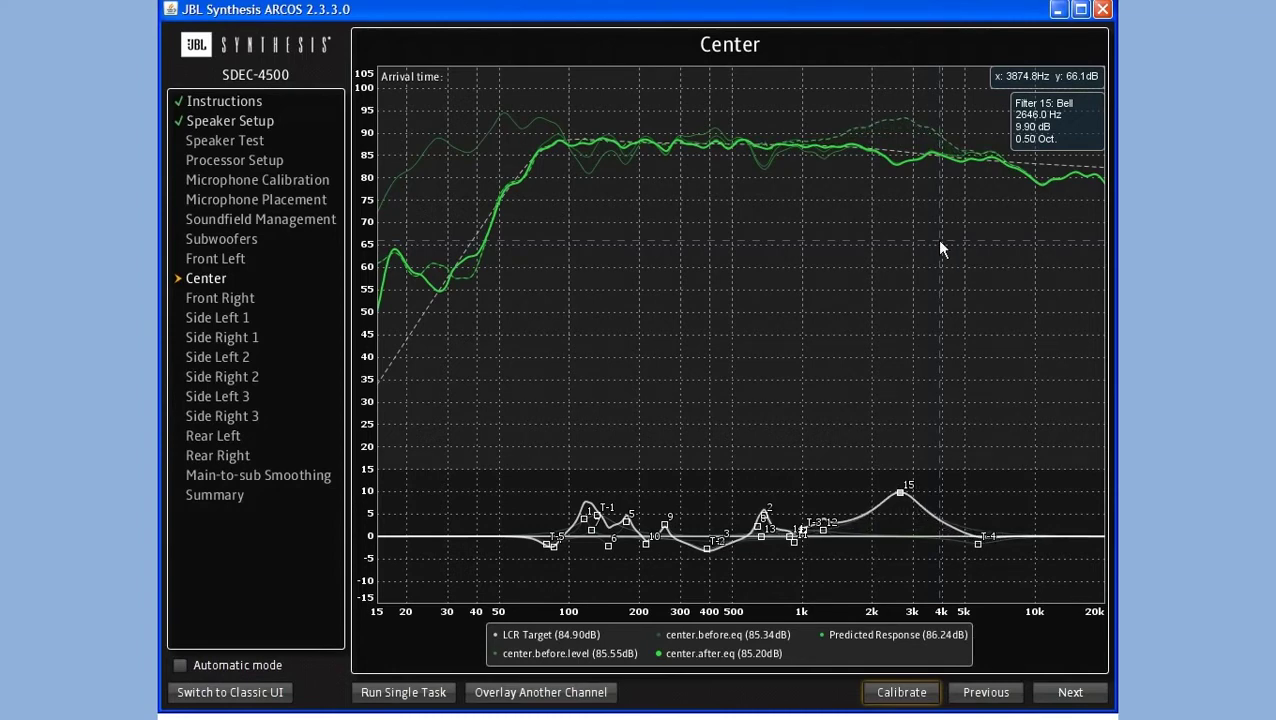
- Narrow filter 15 to 0.32 octave, cut its gain to 3.3 dB, and settle it at 2568.2 Hz
{"action": "key", "text": "Right"}
{"action": "key", "text": "Right"}
{"action": "key", "text": "Right"}
{"action": "key", "text": "Right"}
{"action": "key", "text": "Right"}
{"action": "key", "text": "Right"}
{"action": "key", "text": "Right"}
{"action": "key", "text": "Right"}
{"action": "key", "text": "Right"}
{"action": "key", "text": "Right"}
{"action": "key", "text": "Right"}
{"action": "key", "text": "Right"}
{"action": "key", "text": "Right"}
{"action": "key", "text": "Right"}
{"action": "key", "text": "Right"}
{"action": "key", "text": "Right"}
{"action": "key", "text": "Right"}
{"action": "key", "text": "Right"}
{"action": "key", "text": "Right"}
{"action": "key", "text": "Right"}
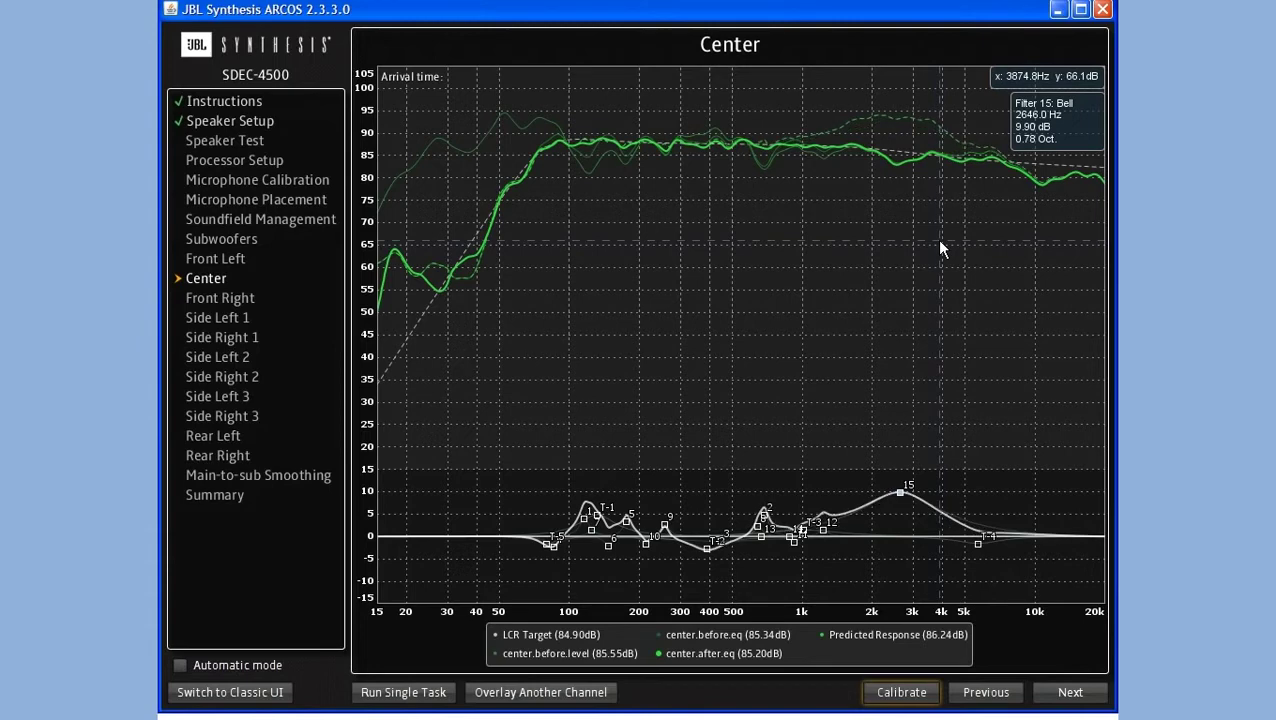
{"action": "key", "text": "Left"}
{"action": "key", "text": "Left"}
{"action": "key", "text": "Left"}
{"action": "key", "text": "Left"}
{"action": "key", "text": "Left"}
{"action": "key", "text": "Left"}
{"action": "key", "text": "Left"}
{"action": "key", "text": "Left"}
{"action": "key", "text": "Left"}
{"action": "key", "text": "Left"}
{"action": "key", "text": "Left"}
{"action": "key", "text": "Left"}
{"action": "key", "text": "Left"}
{"action": "key", "text": "Left"}
{"action": "key", "text": "Left"}
{"action": "key", "text": "Left"}
{"action": "key", "text": "Left"}
{"action": "key", "text": "Left"}
{"action": "key", "text": "Left"}
{"action": "key", "text": "Left"}
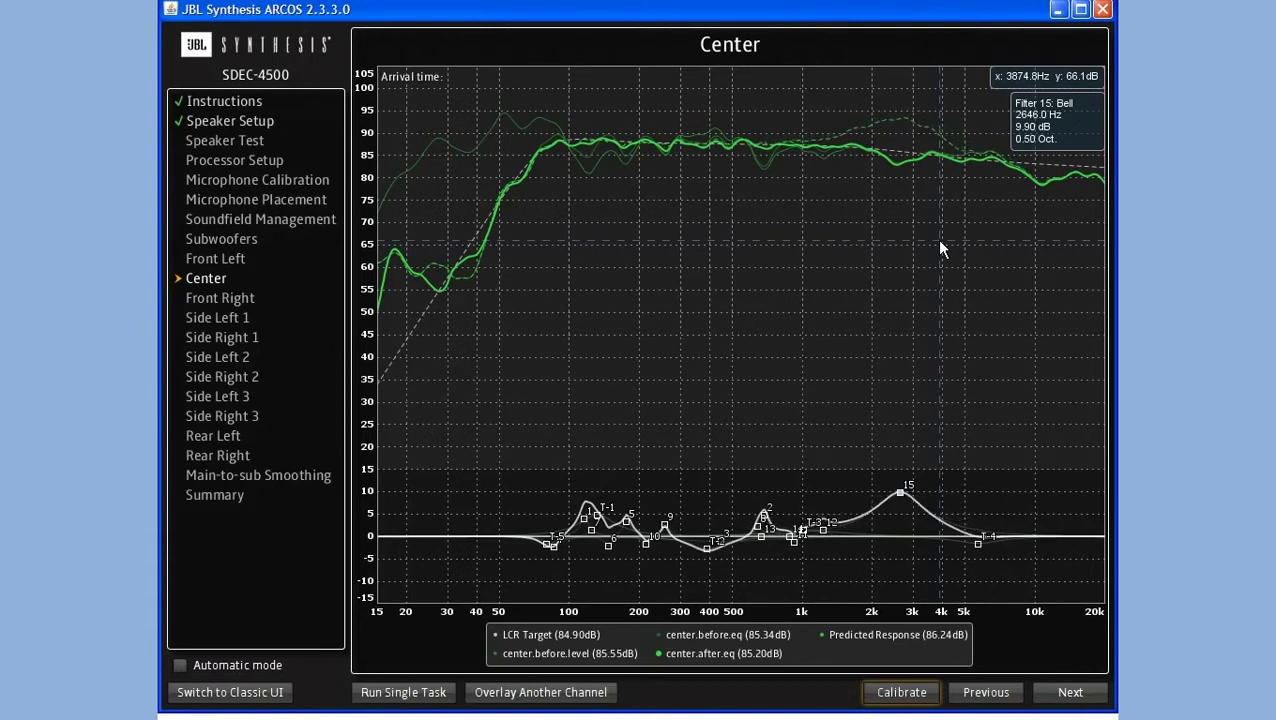
{"action": "key", "text": "Left"}
{"action": "key", "text": "Left"}
{"action": "key", "text": "Left"}
{"action": "key", "text": "Left"}
{"action": "key", "text": "Left"}
{"action": "key", "text": "Left"}
{"action": "key", "text": "Left"}
{"action": "key", "text": "Left"}
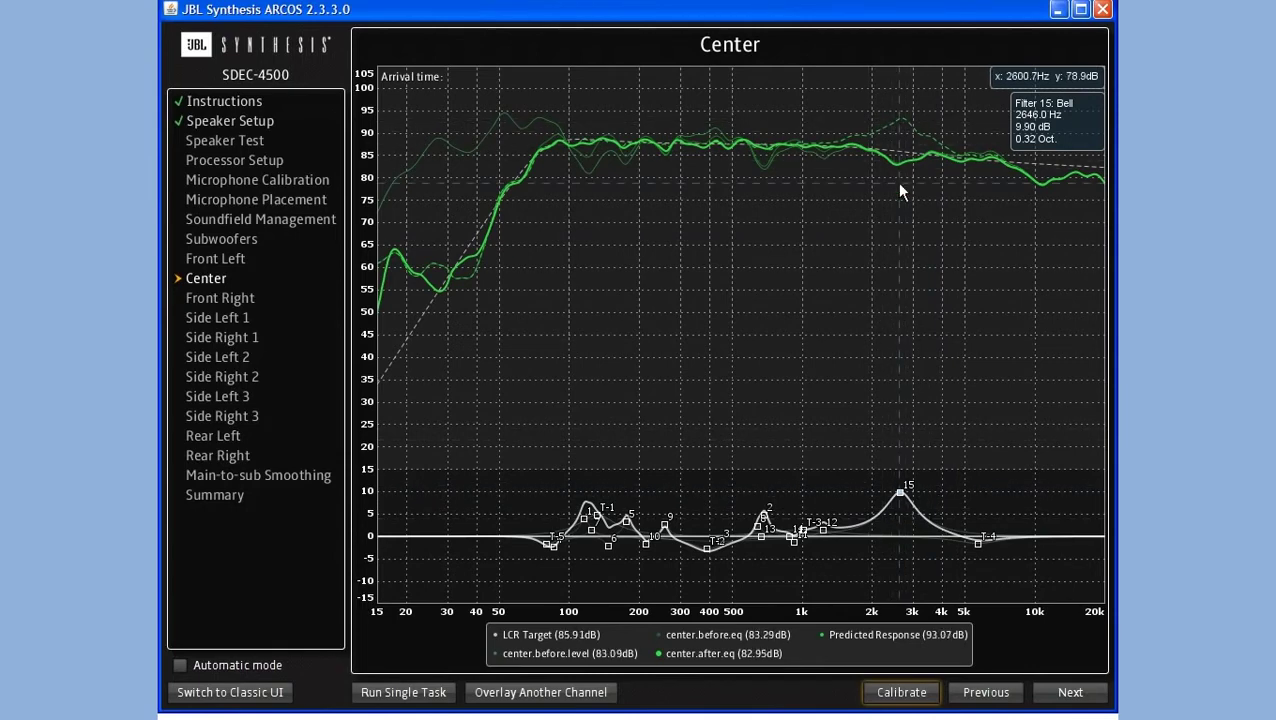
{"action": "key", "text": "Down"}
{"action": "key", "text": "Down"}
{"action": "key", "text": "Down"}
{"action": "key", "text": "Down"}
{"action": "key", "text": "Down"}
{"action": "key", "text": "Down"}
{"action": "key", "text": "Down"}
{"action": "key", "text": "Down"}
{"action": "key", "text": "Down"}
{"action": "key", "text": "Down"}
{"action": "key", "text": "Down"}
{"action": "key", "text": "Down"}
{"action": "key", "text": "Down"}
{"action": "key", "text": "Down"}
{"action": "key", "text": "Down"}
{"action": "key", "text": "Down"}
{"action": "key", "text": "Down"}
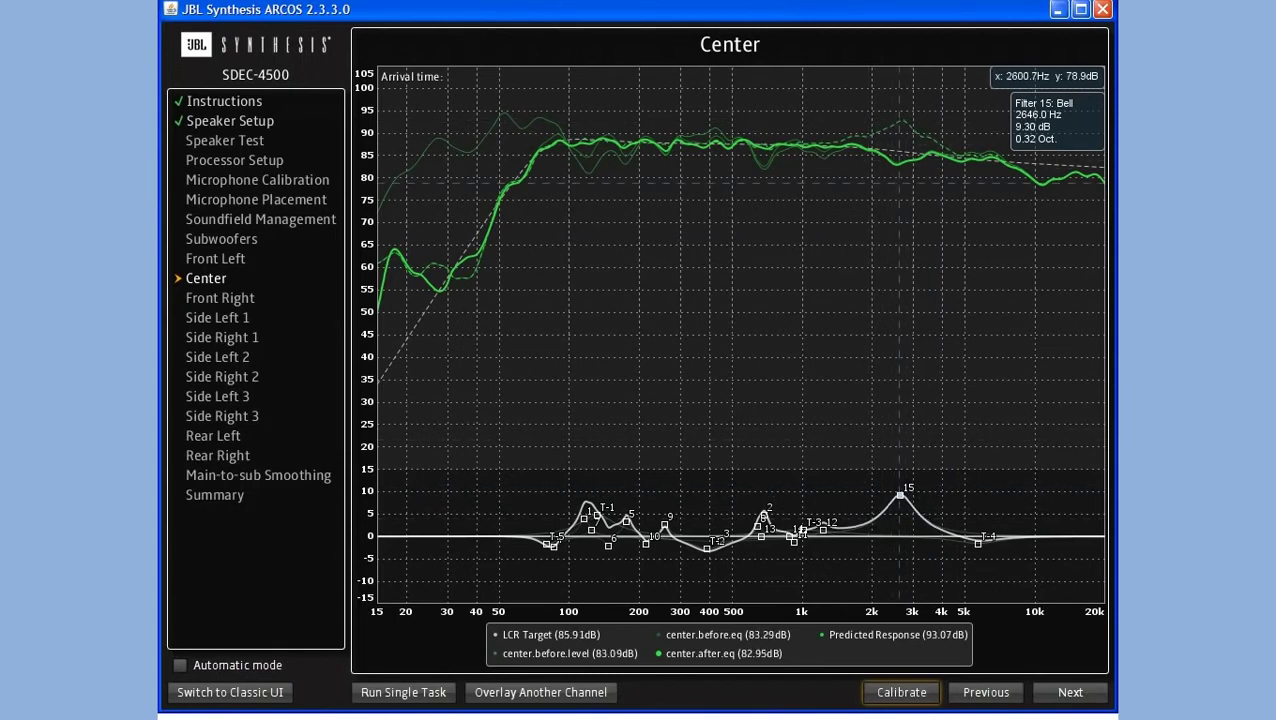
{"action": "key", "text": "Down"}
{"action": "key", "text": "Down"}
{"action": "key", "text": "Down"}
{"action": "key", "text": "Down"}
{"action": "key", "text": "Down"}
{"action": "key", "text": "Down"}
{"action": "key", "text": "Down"}
{"action": "key", "text": "Down"}
{"action": "key", "text": "Down"}
{"action": "key", "text": "Down"}
{"action": "key", "text": "Down"}
{"action": "key", "text": "Down"}
{"action": "key", "text": "Down"}
{"action": "key", "text": "Down"}
{"action": "key", "text": "Down"}
{"action": "key", "text": "Down"}
{"action": "key", "text": "Down"}
{"action": "key", "text": "Down"}
{"action": "key", "text": "Down"}
{"action": "key", "text": "Down"}
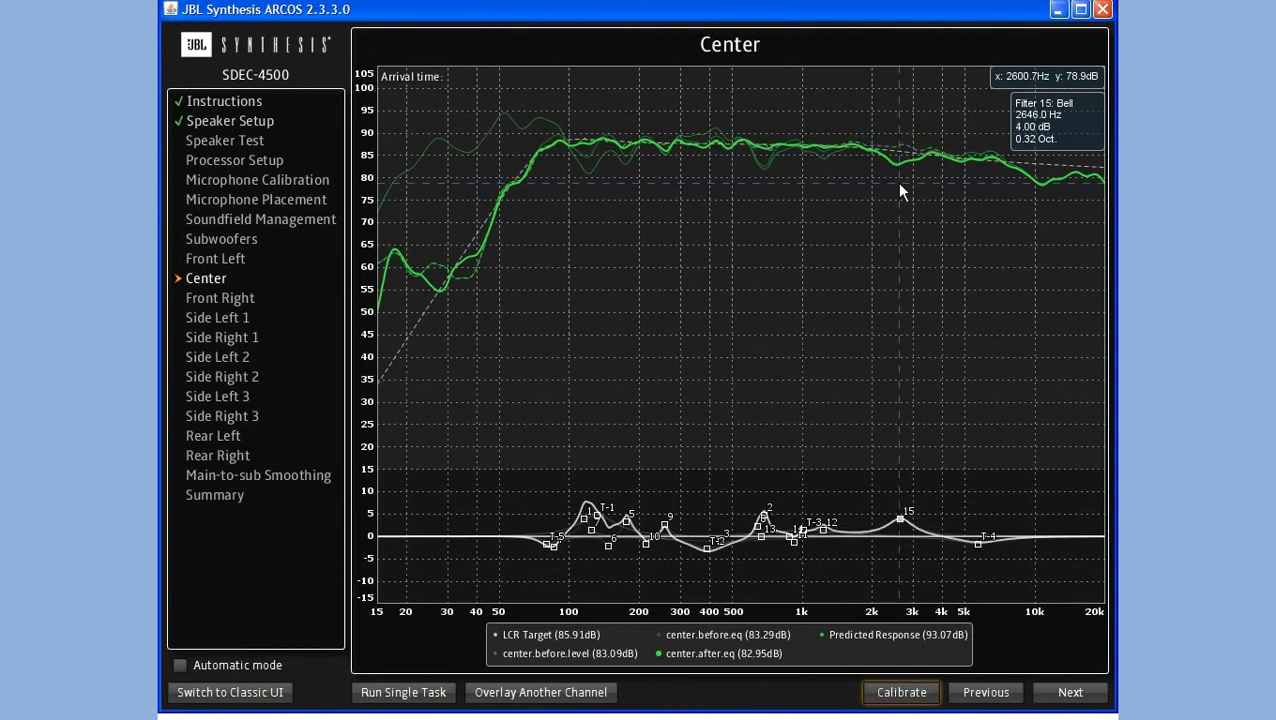
{"action": "key", "text": "Down"}
{"action": "key", "text": "Right"}
{"action": "key", "text": "Right"}
{"action": "key", "text": "Right"}
{"action": "key", "text": "Left"}
{"action": "key", "text": "Left"}
{"action": "key", "text": "Left"}
{"action": "key", "text": "Left"}
{"action": "key", "text": "Left"}
{"action": "key", "text": "Left"}
{"action": "key", "text": "Left"}
{"action": "key", "text": "Down"}
{"action": "key", "text": "Down"}
{"action": "key", "text": "Down"}
{"action": "key", "text": "Down"}
{"action": "key", "text": "Down"}
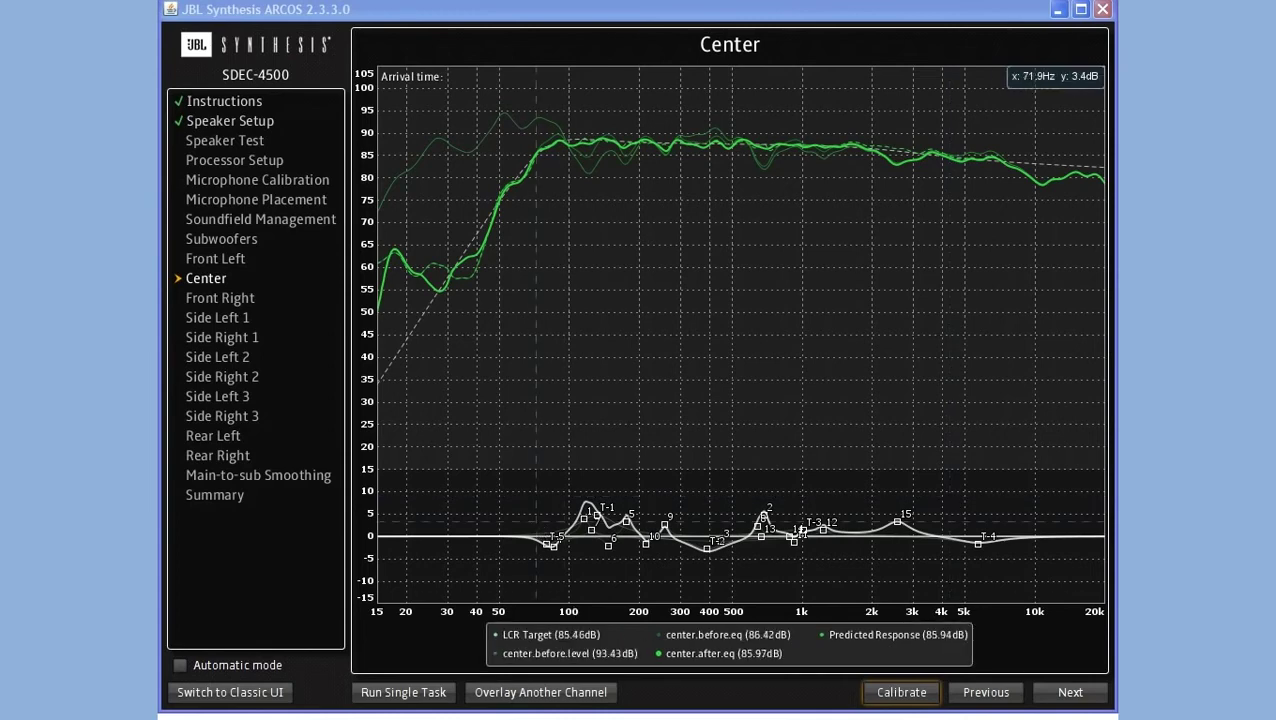
- From Run Single Task, choose Measure center.after.eq for the Center channel
{"action": "left_click", "coordinate": [434, 692]}
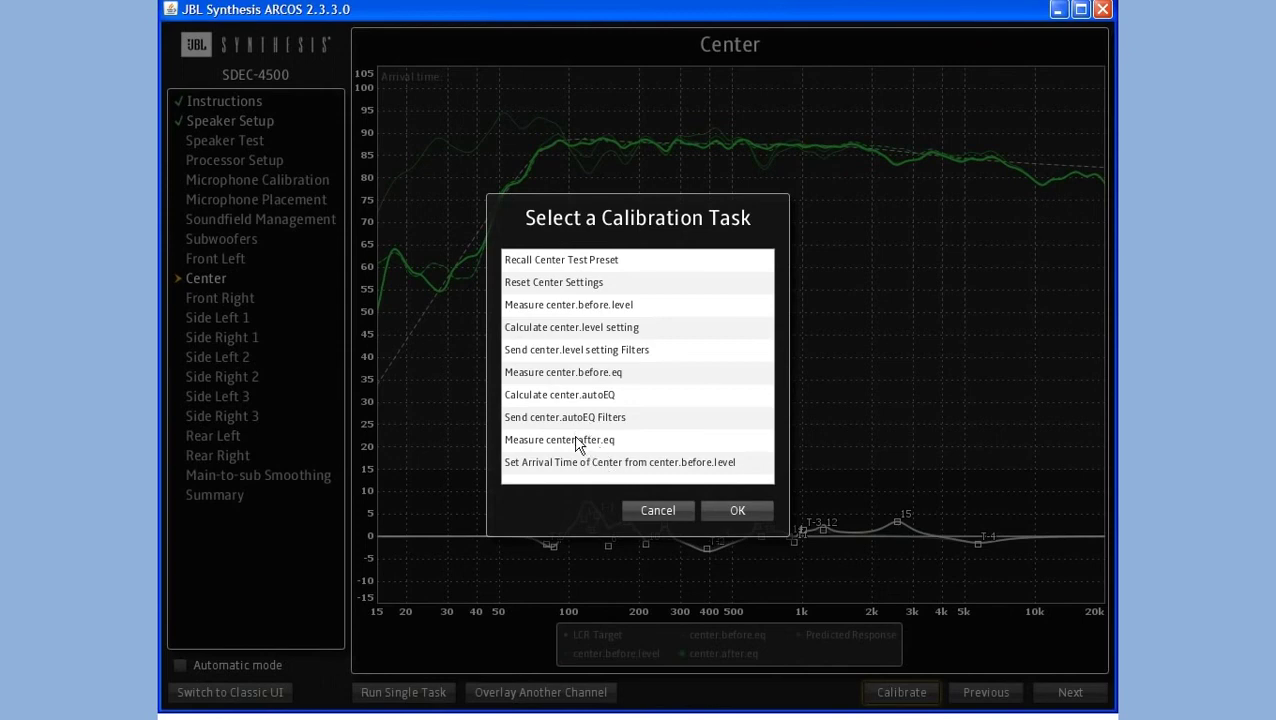
{"action": "left_click", "coordinate": [580, 440]}
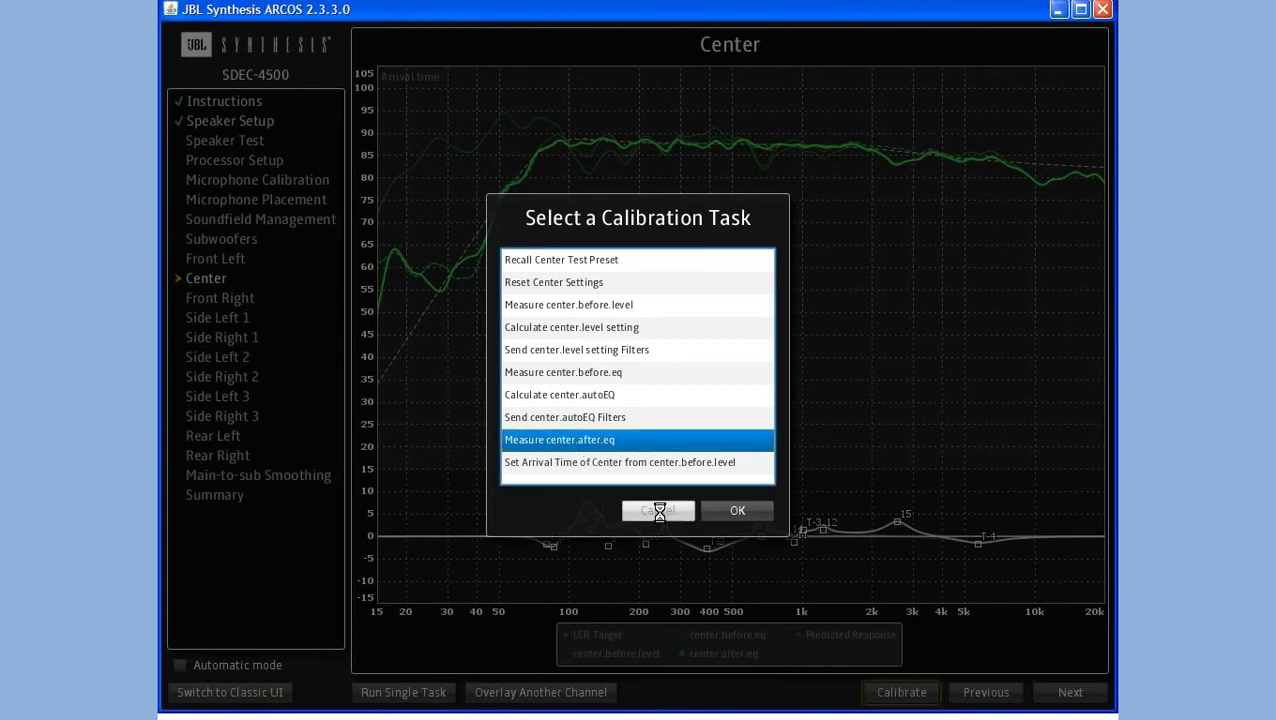